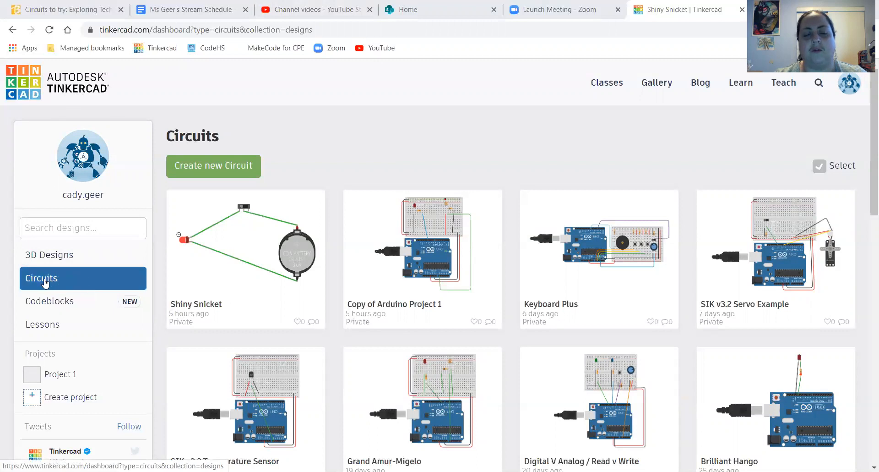
# Step: Create a new circuit from the Circuits dashboard
pyautogui.moveTo(215, 215)
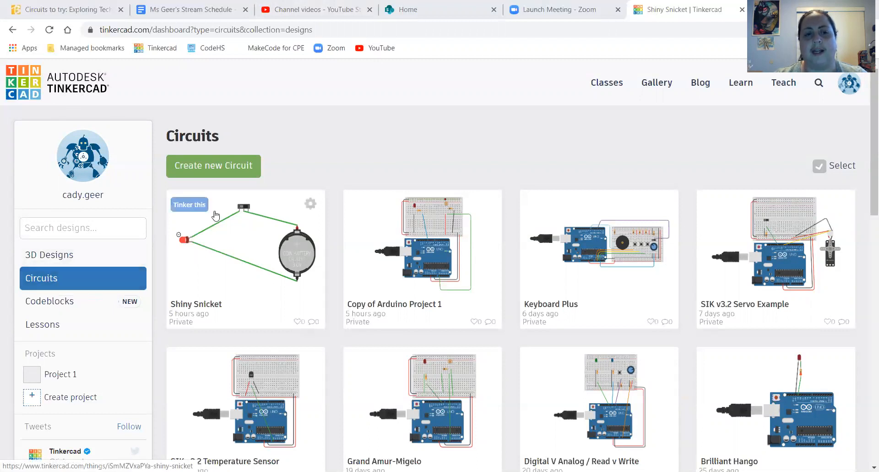
pyautogui.click(209, 166)
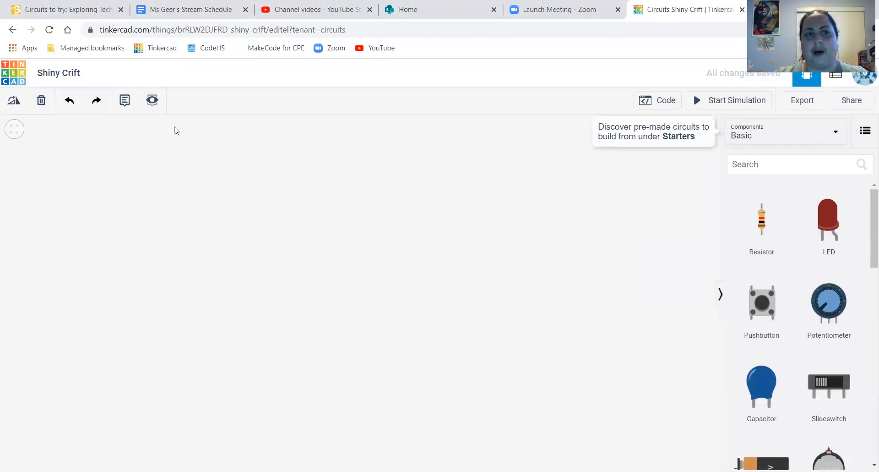
# Step: View the basic starter circuits in the component library and return it to the basic components
pyautogui.click(827, 144)
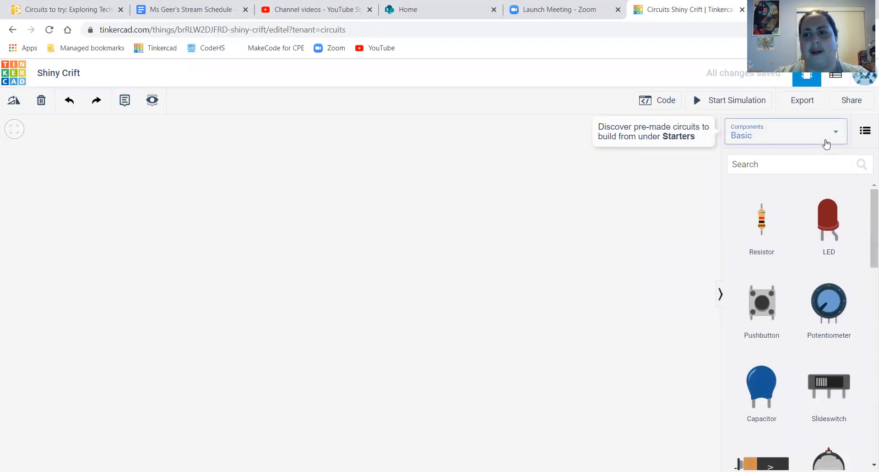
pyautogui.click(826, 145)
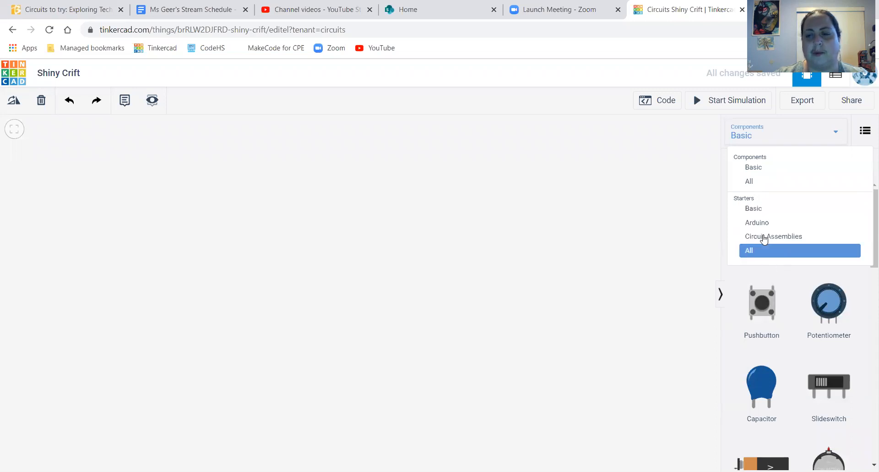
pyautogui.click(754, 209)
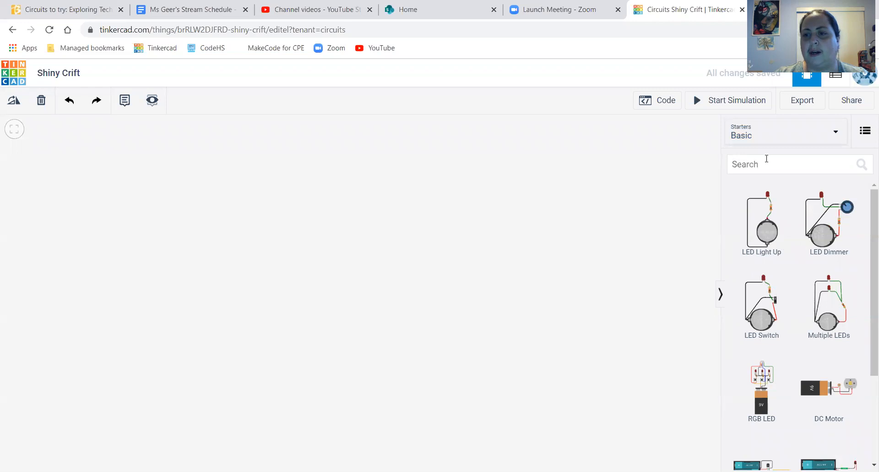
pyautogui.click(767, 139)
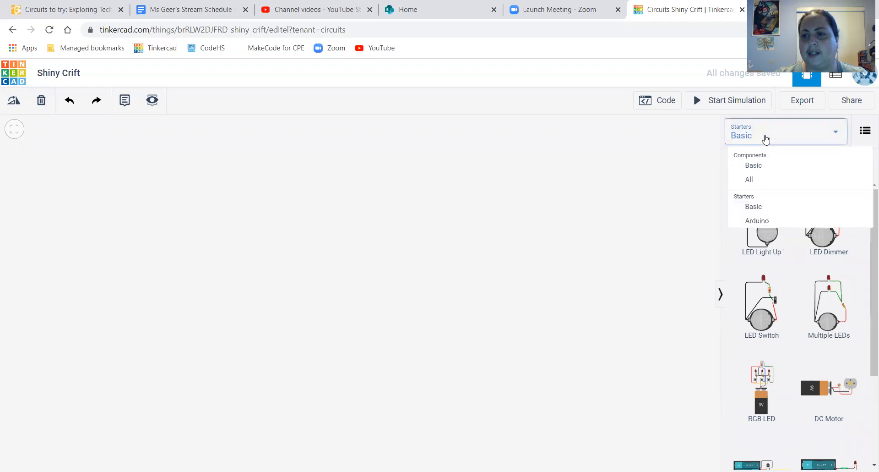
pyautogui.click(762, 169)
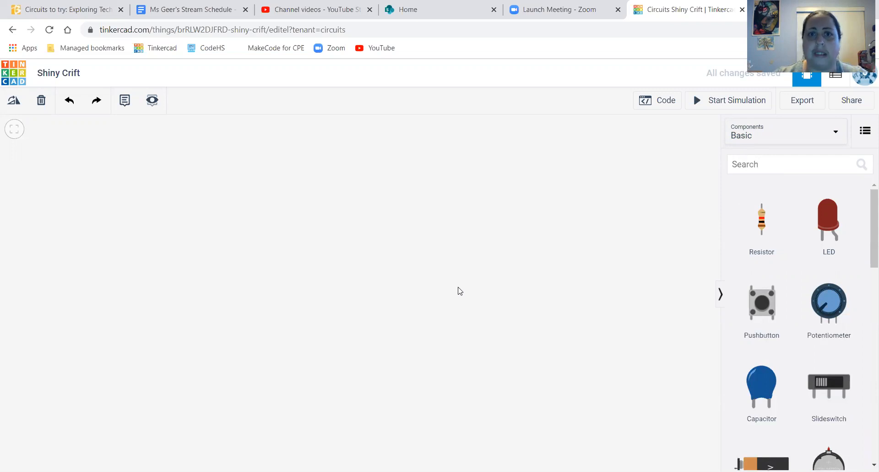
# Step: Place a Coin Cell 3V Battery near the middle of the empty workplane
pyautogui.scroll(-2, 780, 381)
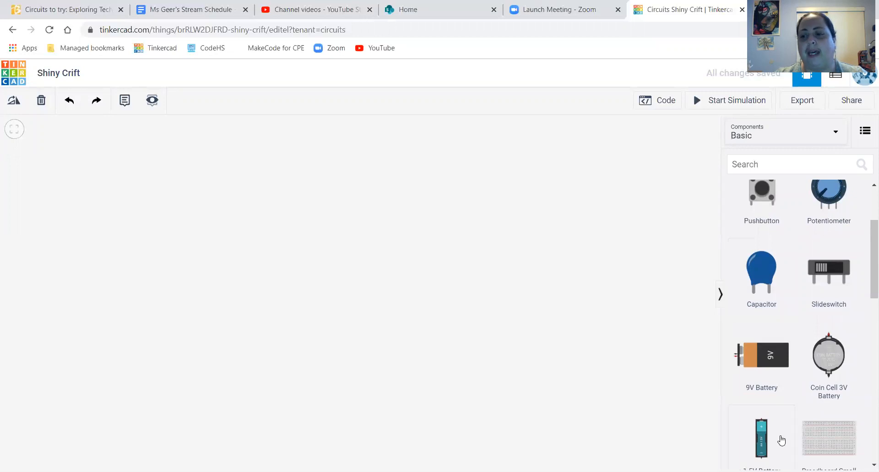
pyautogui.scroll(-1, 779, 439)
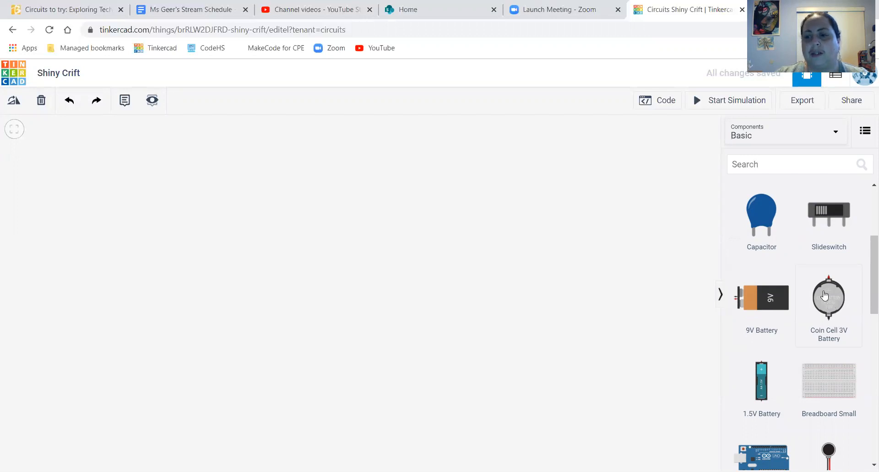
pyautogui.moveTo(833, 306); pyautogui.dragTo(466, 277)
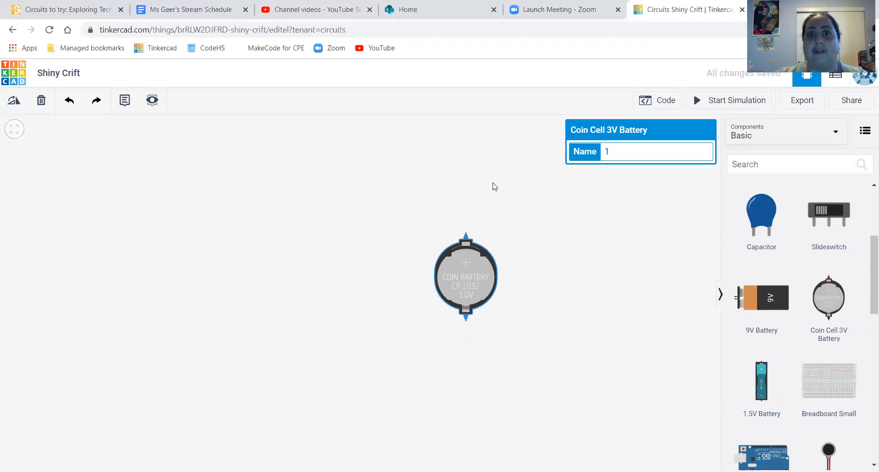
# Step: Wire the coin cell's positive terminal directly to its negative terminal, routing the wire around one side with four corner points
pyautogui.click(465, 234)
pyautogui.click(463, 190)
pyautogui.click(338, 205)
pyautogui.click(356, 364)
pyautogui.click(463, 359)
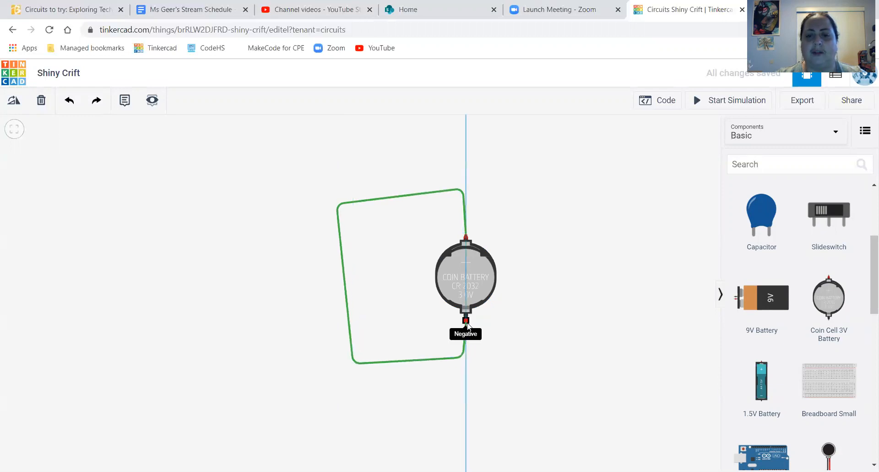
pyautogui.click(465, 320)
pyautogui.click(542, 325)
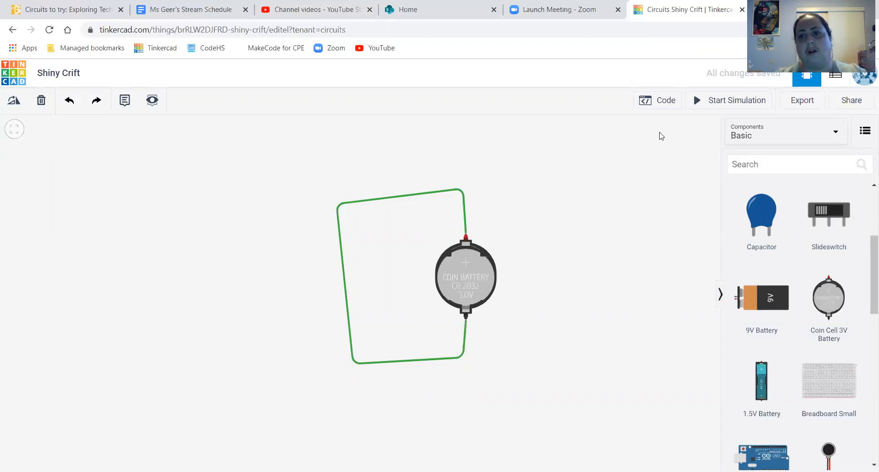
# Step: Run and stop a simulation of the shorted coin cell, and delete the wire joining its terminals
pyautogui.click(703, 105)
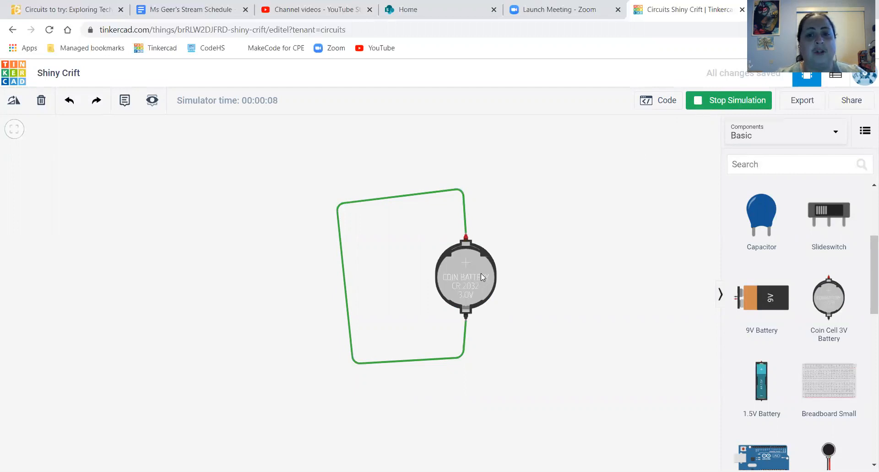
pyautogui.click(711, 104)
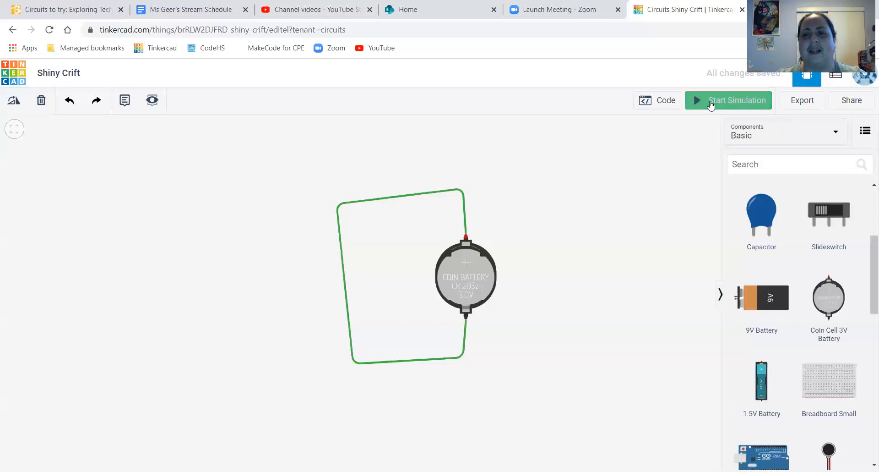
pyautogui.click(421, 196)
pyautogui.press('Delete')
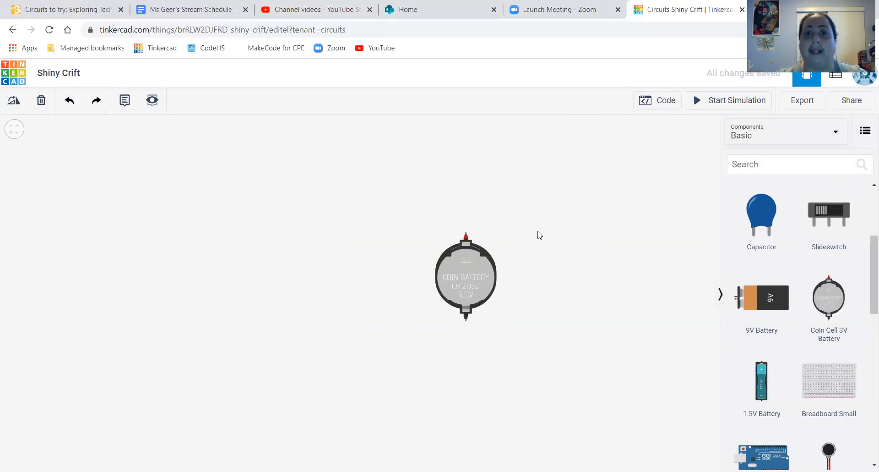
# Step: Place a red LED above and to the left of the coin cell, and close the Zoom browser tab
pyautogui.scroll(4, 771, 309)
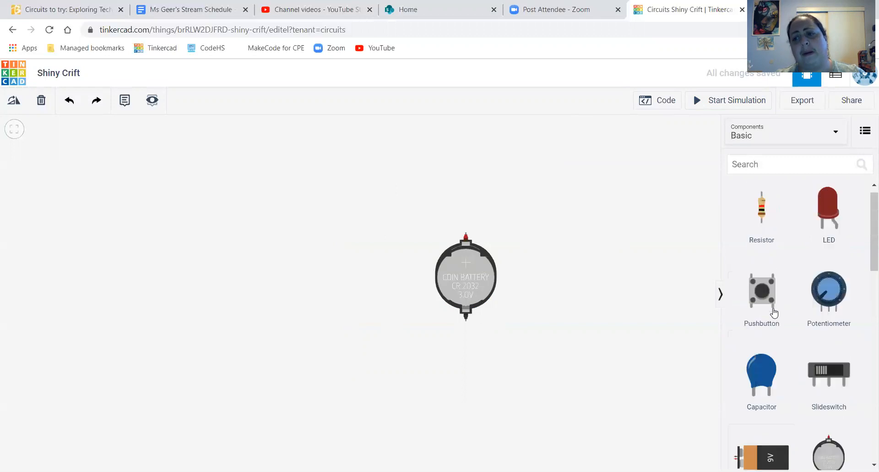
pyautogui.moveTo(825, 211); pyautogui.dragTo(562, 181)
pyautogui.moveTo(508, 194); pyautogui.dragTo(321, 216)
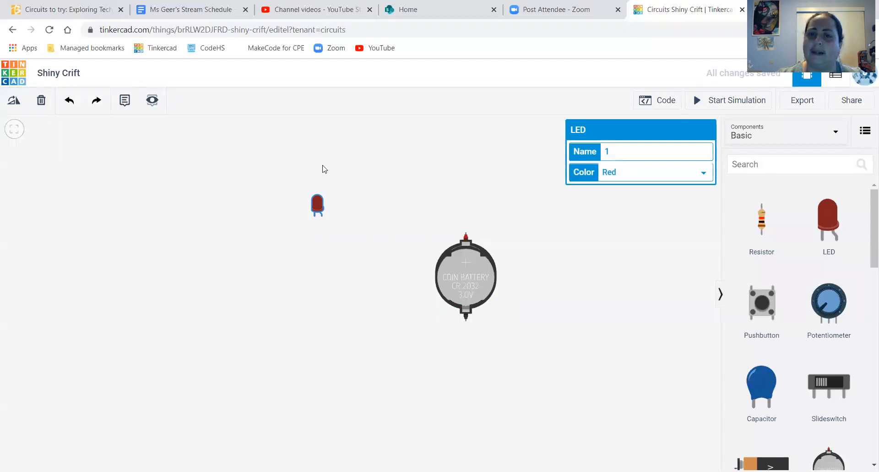
pyautogui.click(618, 10)
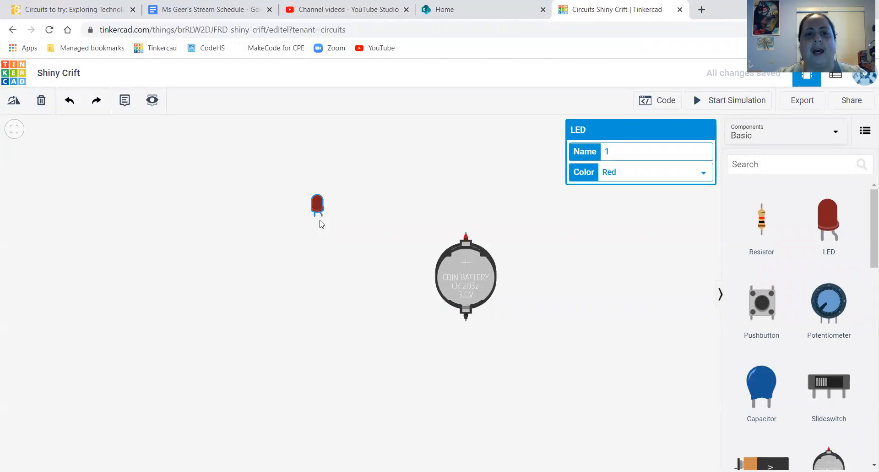
# Step: Examine the LED's straight and bent legs up close to identify the cathode and the anode
pyautogui.scroll(5, 319, 218)
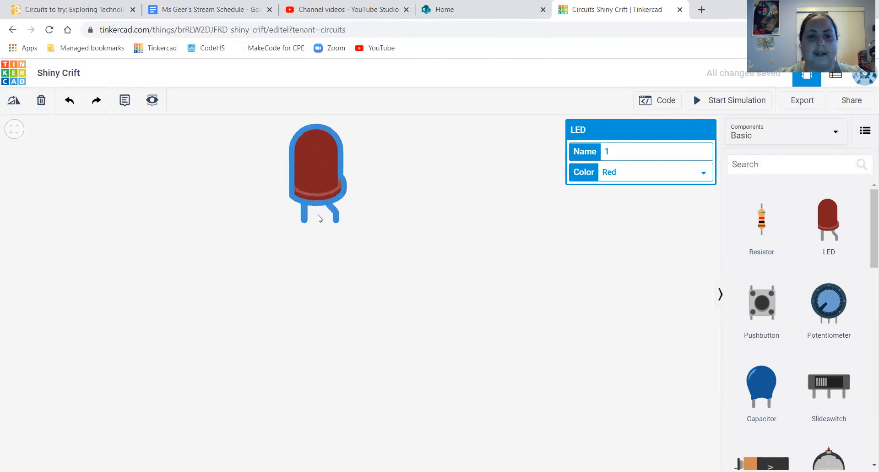
pyautogui.click(430, 307)
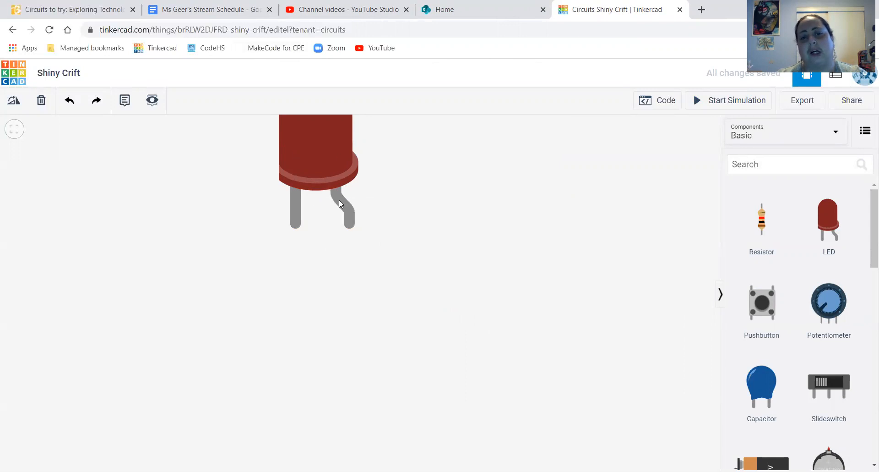
pyautogui.scroll(-2, 373, 243)
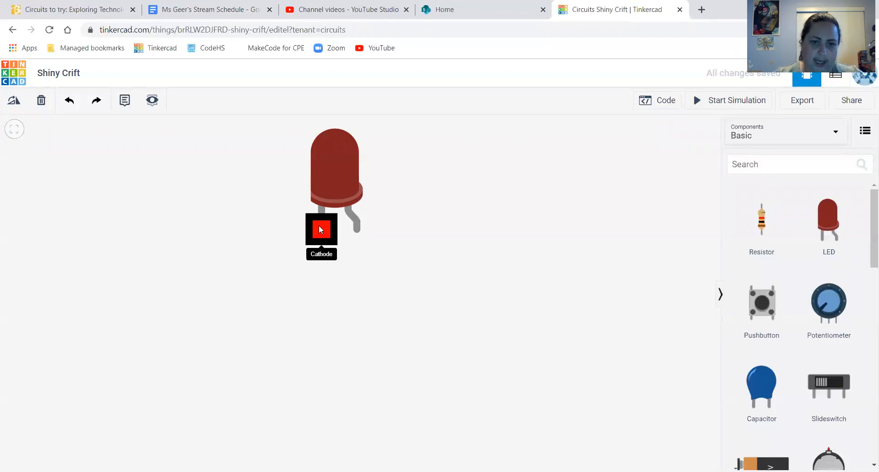
pyautogui.scroll(1, 424, 240)
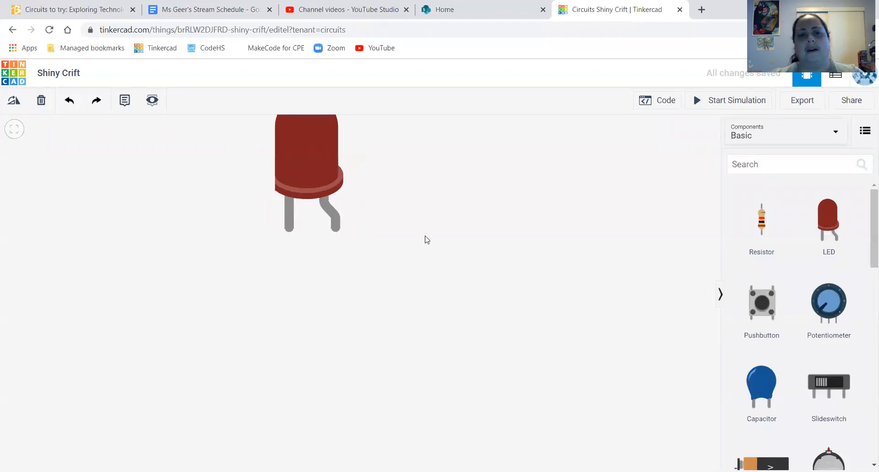
pyautogui.scroll(-3, 424, 241)
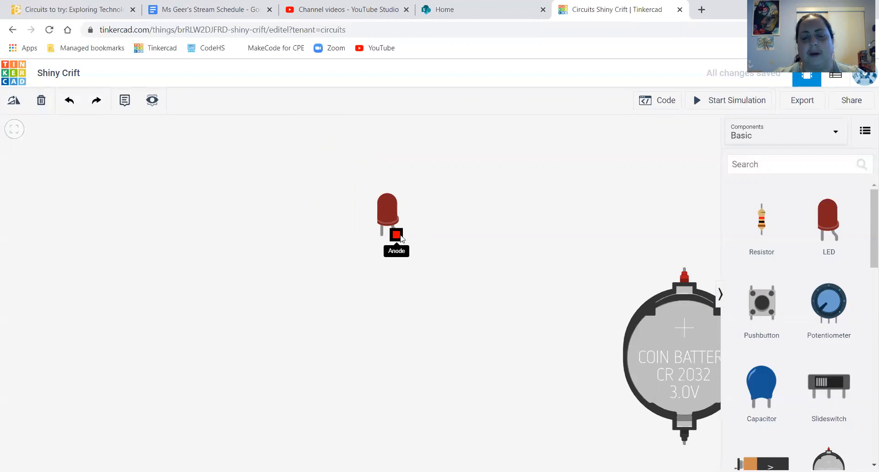
# Step: Wire the LED's anode straight to the coin cell's positive terminal
pyautogui.scroll(-2, 384, 241)
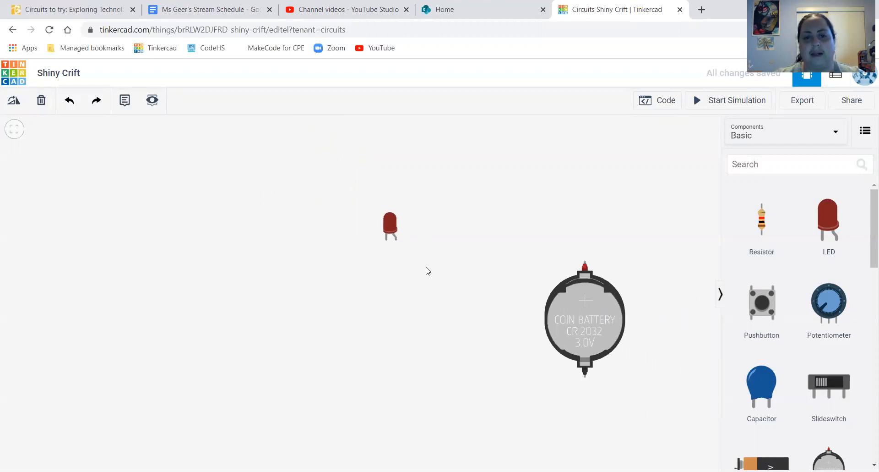
pyautogui.moveTo(416, 279); pyautogui.dragTo(320, 268)
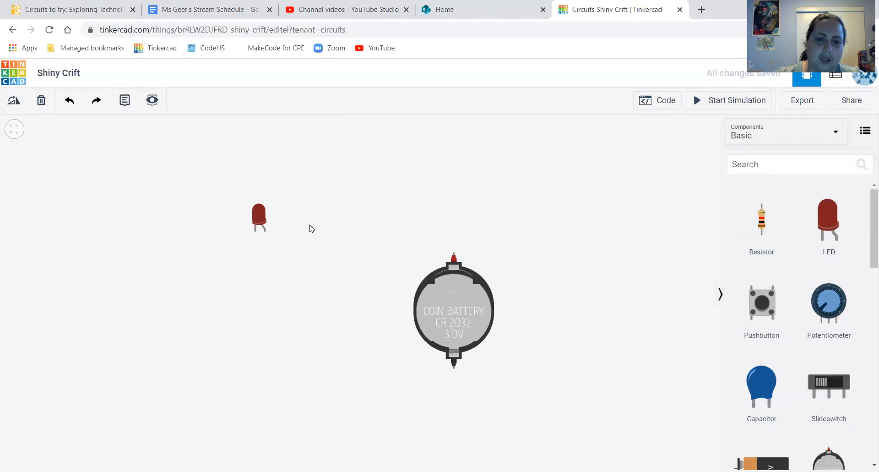
pyautogui.click(263, 230)
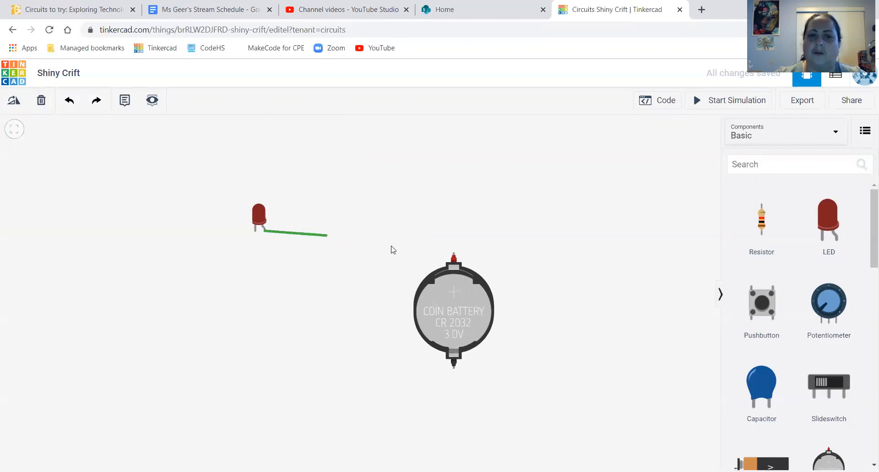
pyautogui.click(454, 253)
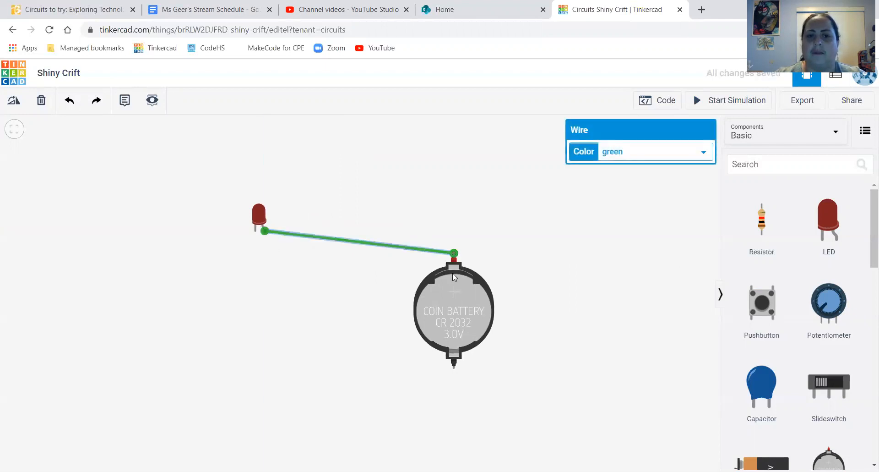
# Step: Wire the LED's cathode to the coin cell's negative terminal with one corner point below the LED
pyautogui.click(255, 231)
pyautogui.click(255, 339)
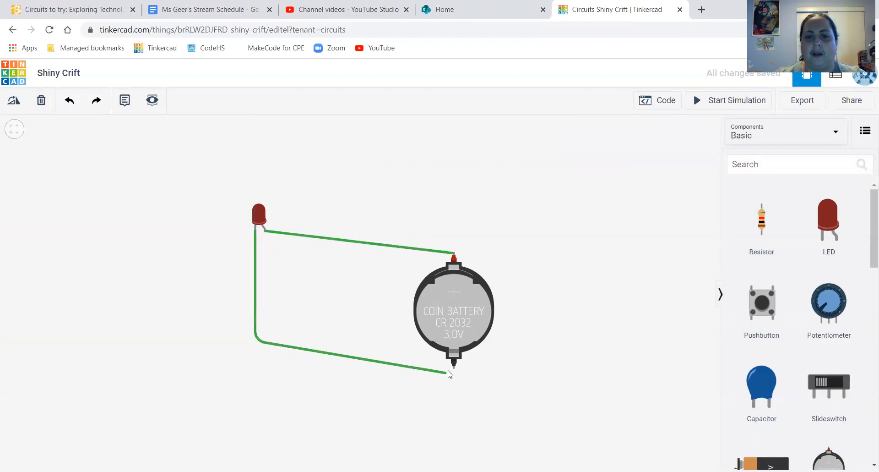
pyautogui.click(454, 367)
pyautogui.click(450, 182)
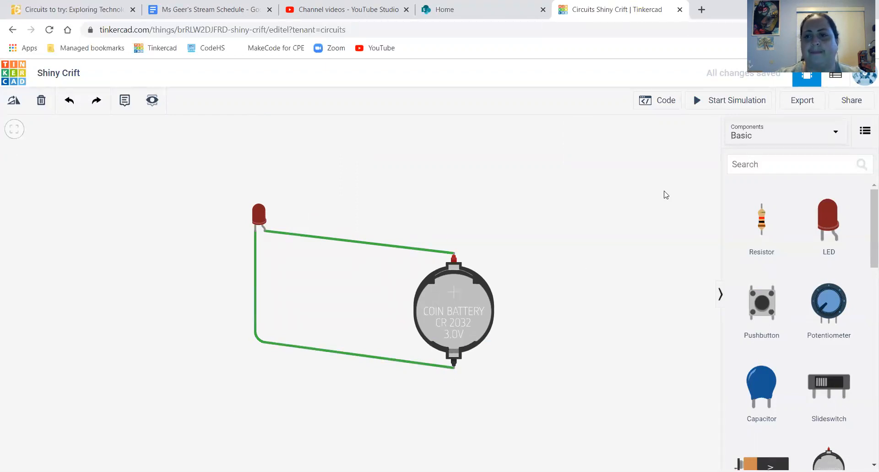
# Step: Run and stop a simulation of the LED circuit, and delete both wires between the LED and the coin cell
pyautogui.click(706, 107)
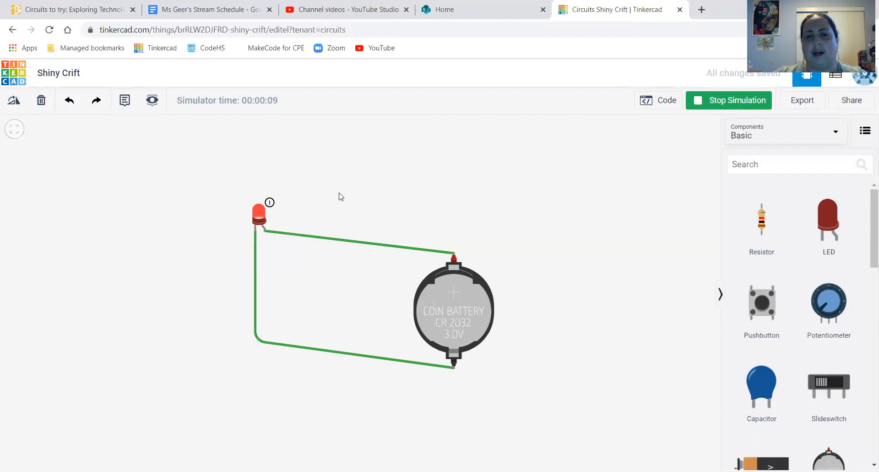
pyautogui.click(708, 102)
pyautogui.click(333, 235)
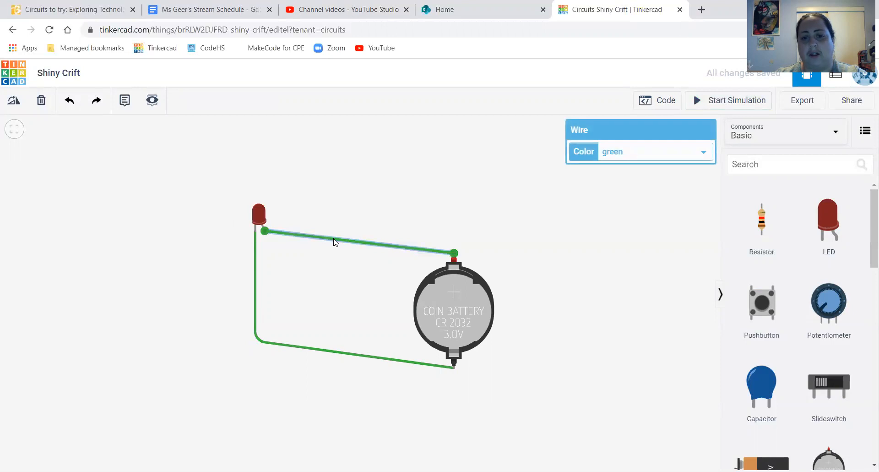
pyautogui.press('Delete')
pyautogui.click(332, 351)
pyautogui.press('Delete')
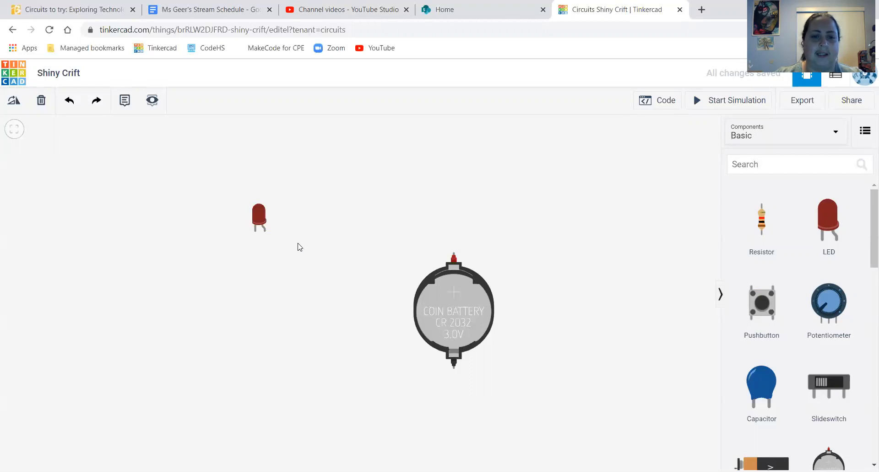
# Step: Wire the LED's anode to the coin cell's negative terminal with one corner point below the LED
pyautogui.click(265, 230)
pyautogui.click(285, 371)
pyautogui.click(454, 369)
pyautogui.click(454, 369)
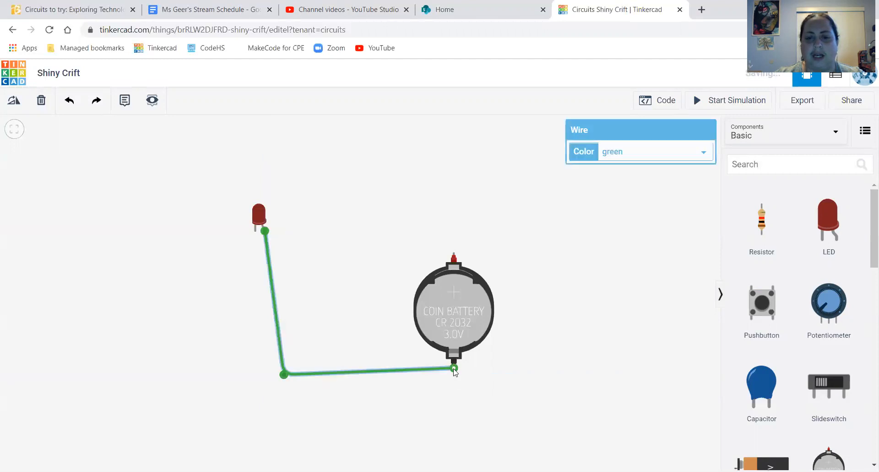
# Step: Wire the LED's cathode to the coin cell's positive terminal with one corner point, and leave the wire deselected
pyautogui.click(254, 229)
pyautogui.click(248, 274)
pyautogui.click(456, 257)
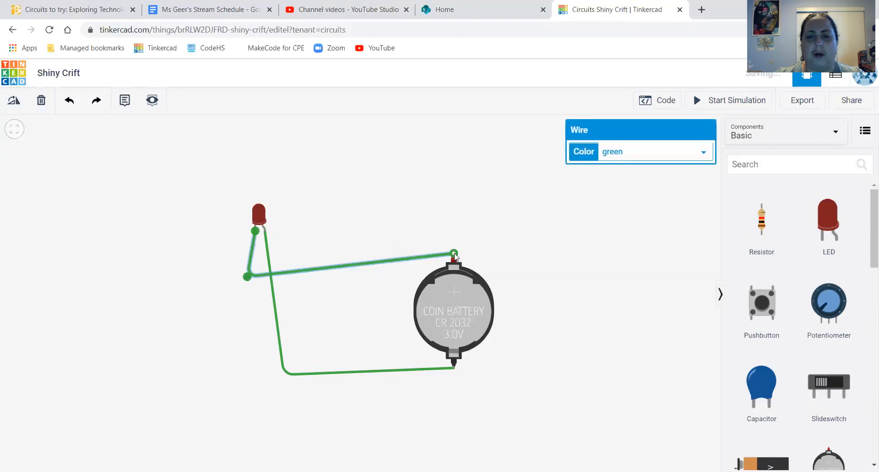
pyautogui.click(478, 301)
pyautogui.click(511, 293)
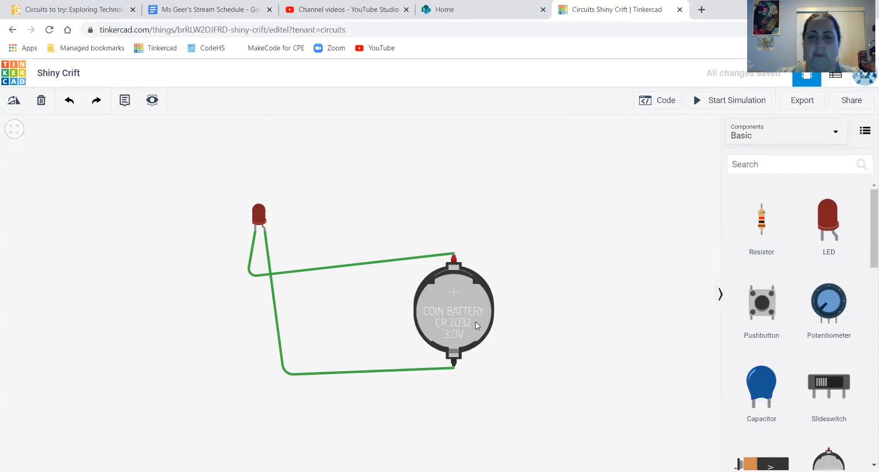
# Step: Simulate the reversed-polarity LED circuit, stop the simulation, and remove both wires connecting the LED to the coin cell
pyautogui.click(709, 106)
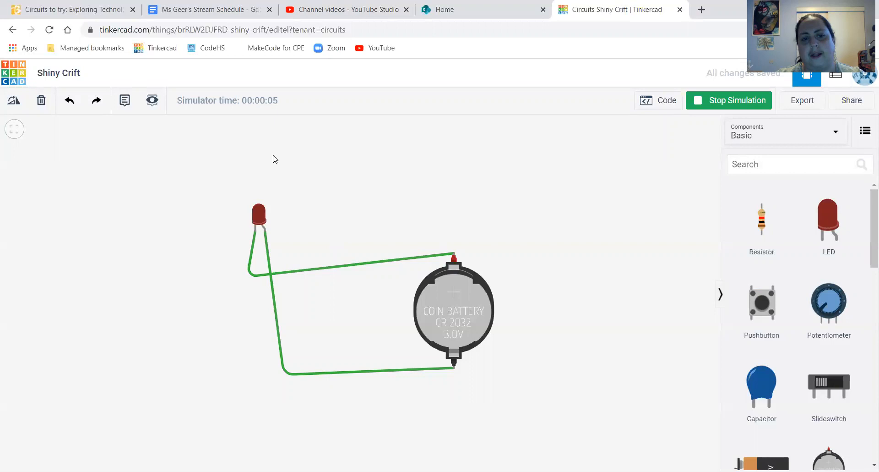
pyautogui.click(724, 104)
pyautogui.click(355, 268)
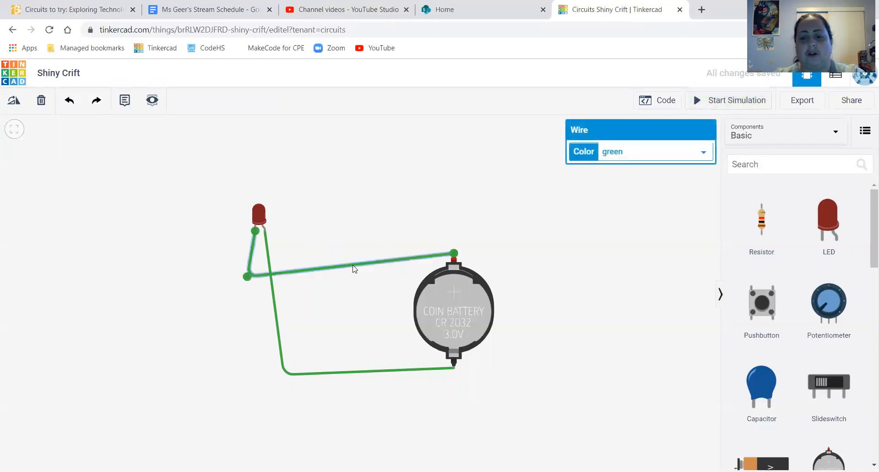
pyautogui.press('Delete')
pyautogui.click(273, 289)
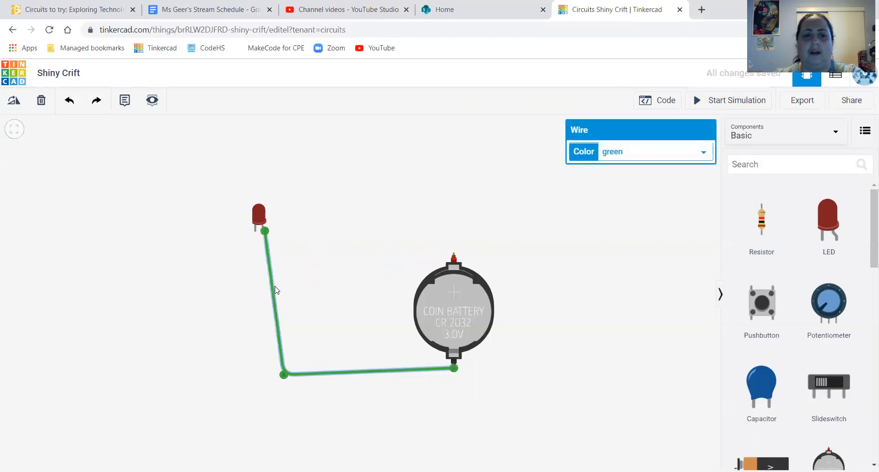
pyautogui.press('Delete')
# Step: Wire the coin cell's positive terminal to the LED's anode, and the LED's cathode to the negative terminal with one corner point
pyautogui.click(453, 255)
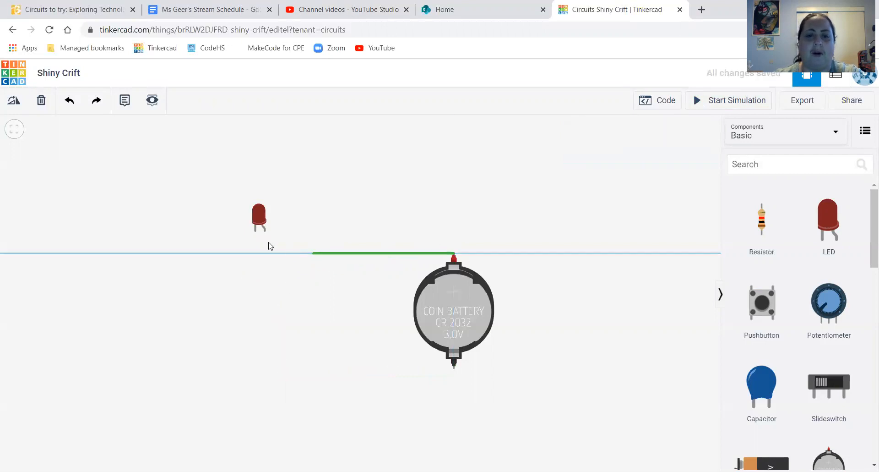
pyautogui.click(254, 231)
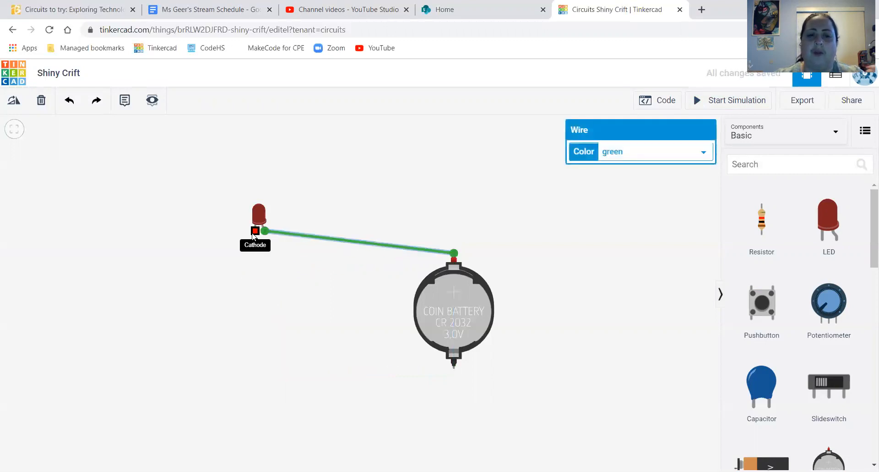
pyautogui.click(253, 234)
pyautogui.click(255, 354)
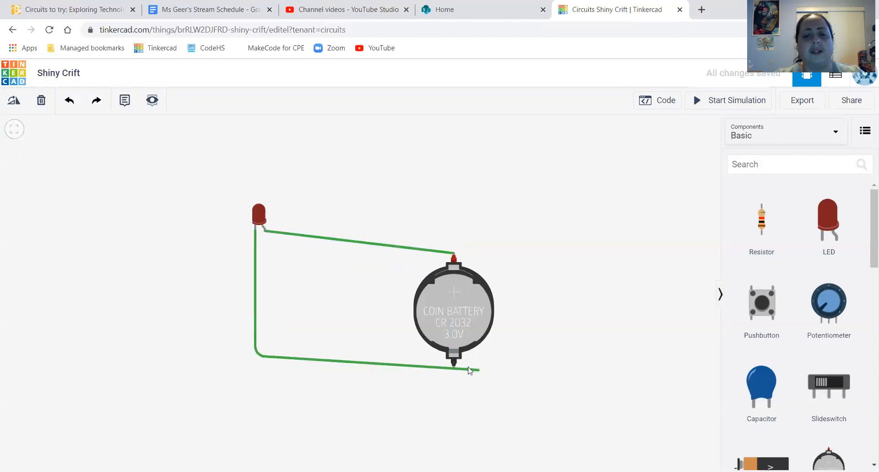
pyautogui.click(453, 366)
pyautogui.click(387, 324)
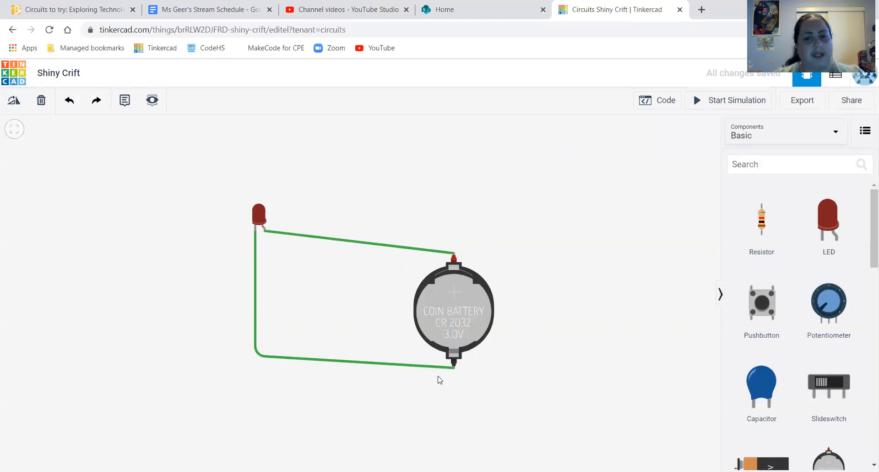
# Step: Simulate the LED circuit, read the warning on the LED, and stop the simulation
pyautogui.click(706, 103)
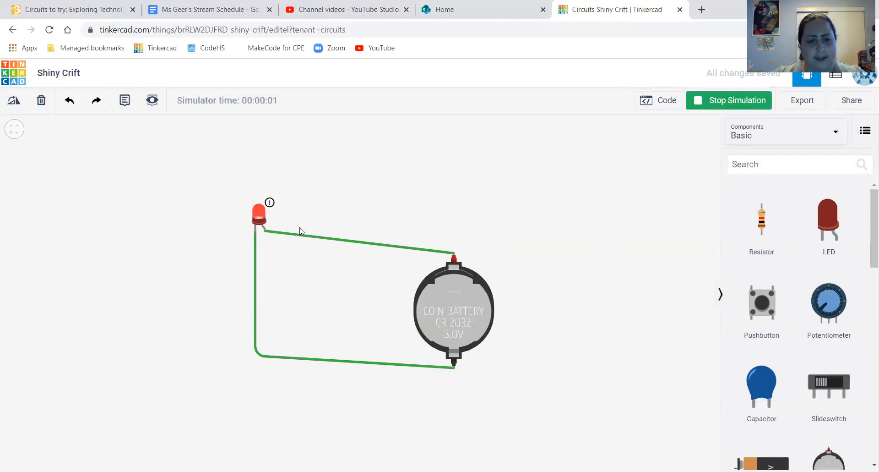
pyautogui.moveTo(255, 221)
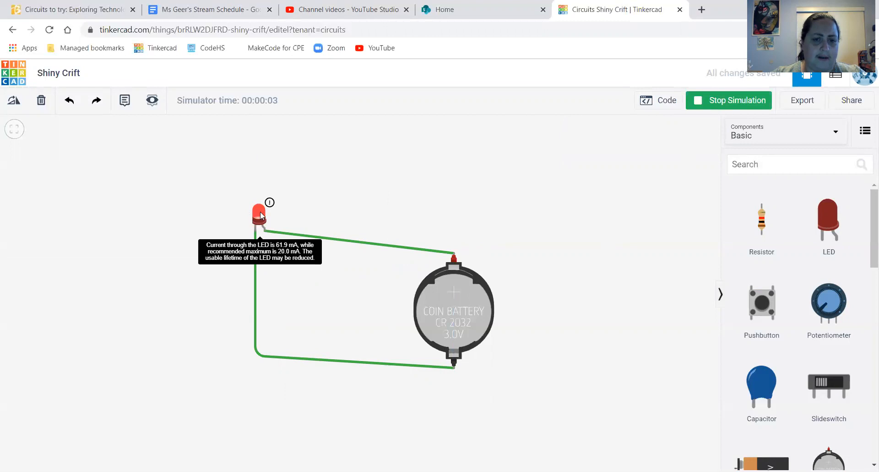
pyautogui.scroll(5, 270, 205)
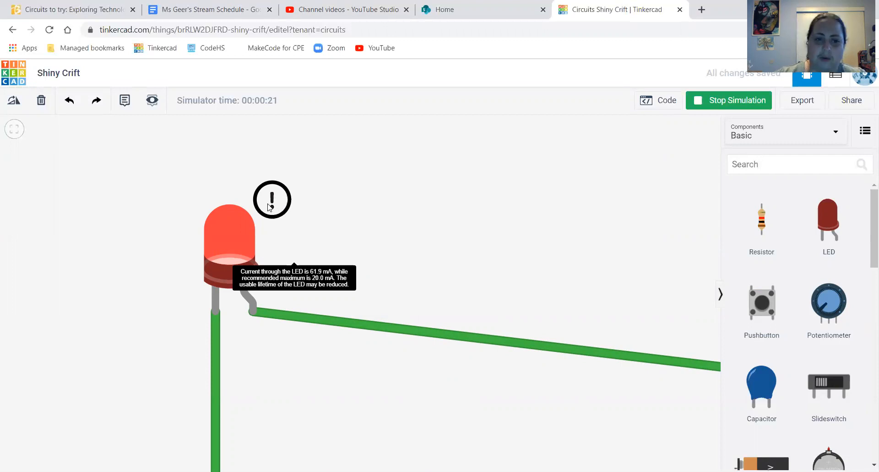
pyautogui.scroll(-5, 269, 207)
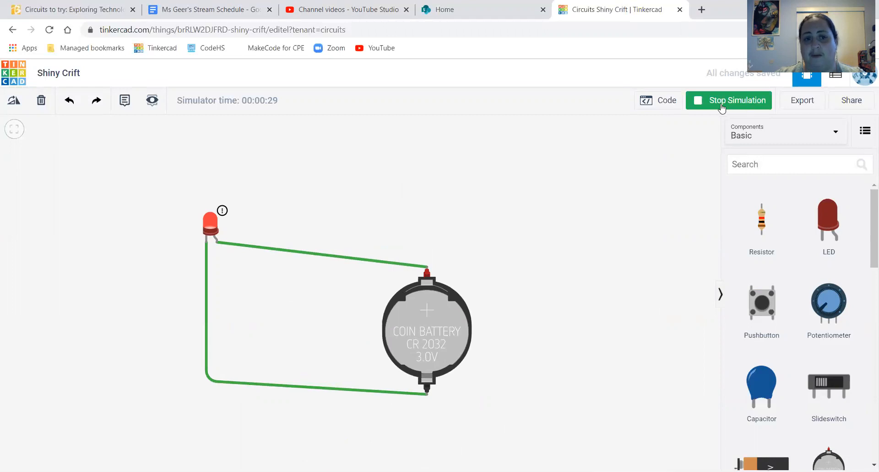
pyautogui.click(747, 108)
# Step: Delete the wire between the LED's anode and the coin cell, and place a horizontally rotated resistor between them
pyautogui.click(359, 260)
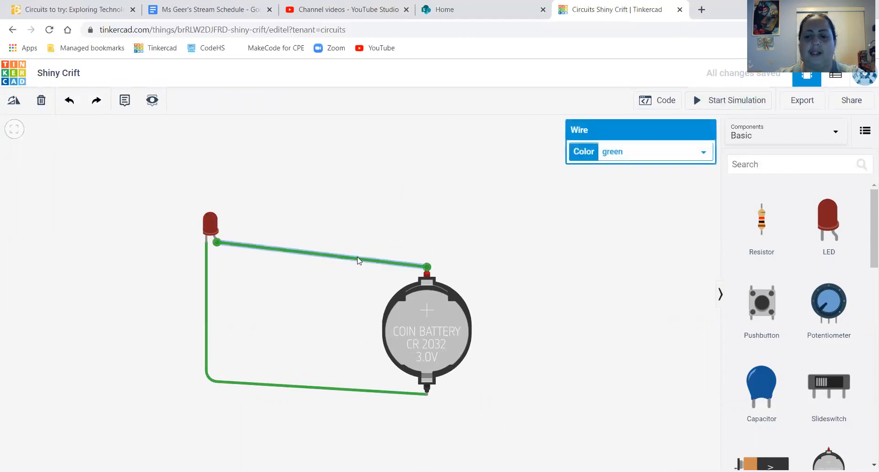
pyautogui.press('Delete')
pyautogui.moveTo(765, 225); pyautogui.dragTo(311, 232)
pyautogui.press('r')
pyautogui.press('r')
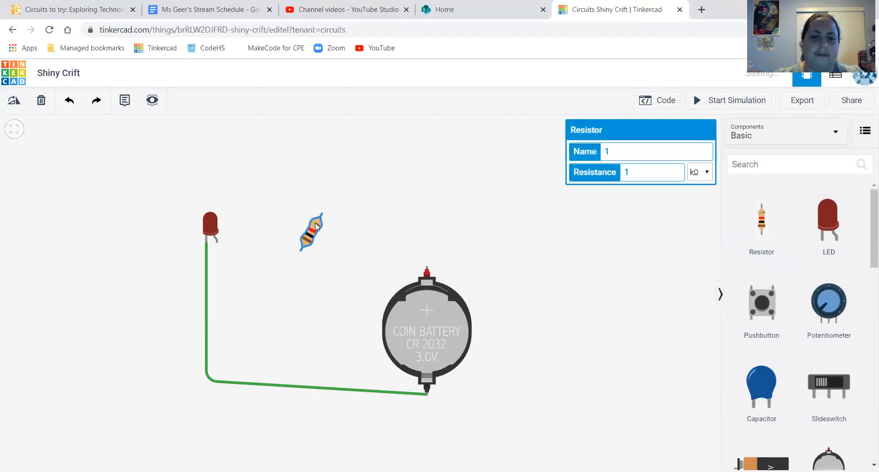
pyautogui.press('r')
pyautogui.moveTo(315, 223); pyautogui.dragTo(306, 247)
# Step: Wire the LED's anode to the resistor's near end, and the resistor's other end to the coin cell's positive terminal
pyautogui.click(216, 242)
pyautogui.click(278, 247)
pyautogui.click(320, 245)
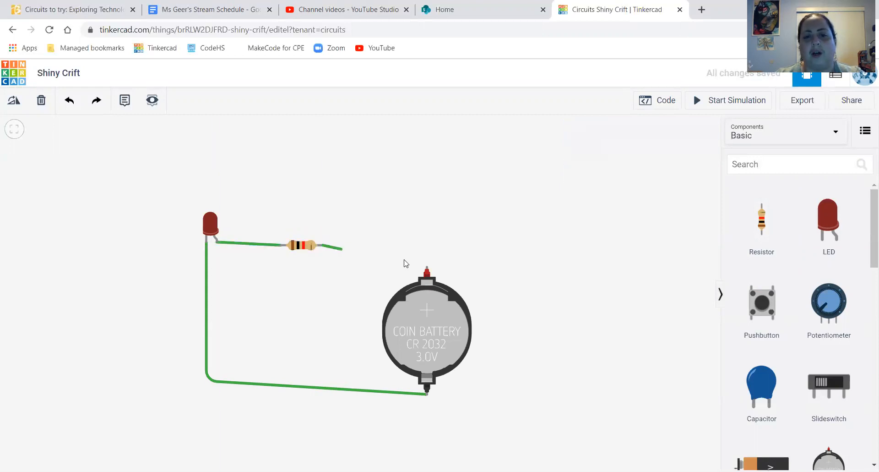
pyautogui.click(426, 271)
pyautogui.click(365, 201)
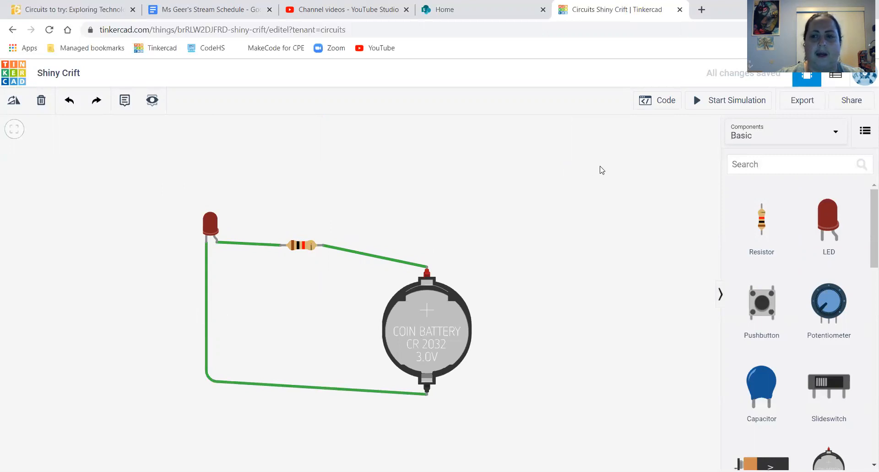
# Step: Check the resistor's resistance, and run and stop a simulation to observe the LED's brightness
pyautogui.click(311, 247)
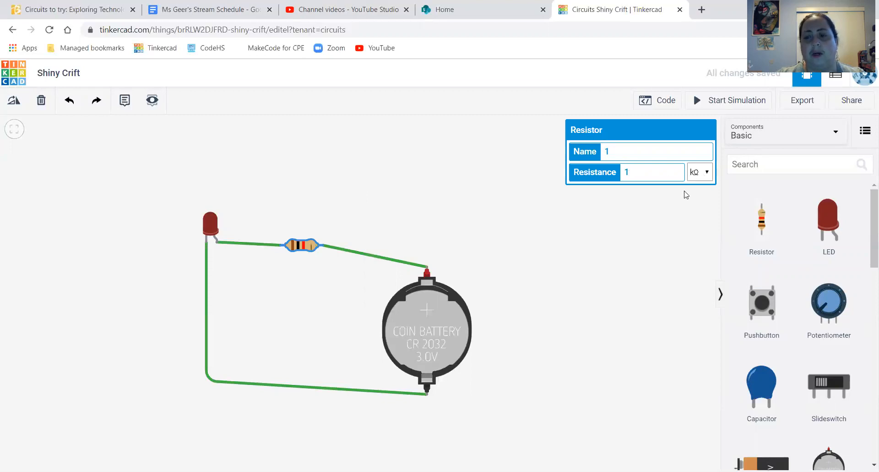
pyautogui.click(524, 227)
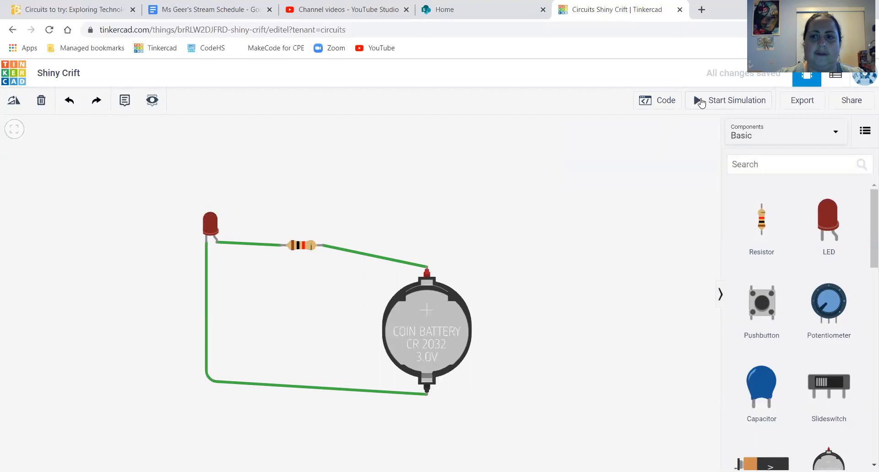
pyautogui.click(701, 101)
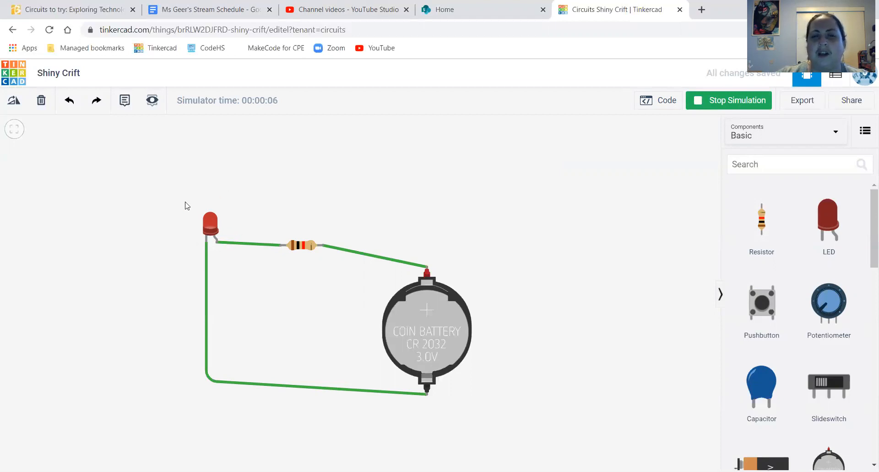
pyautogui.click(700, 107)
# Step: Set the resistor's resistance to 100 Ω and deselect it
pyautogui.click(308, 245)
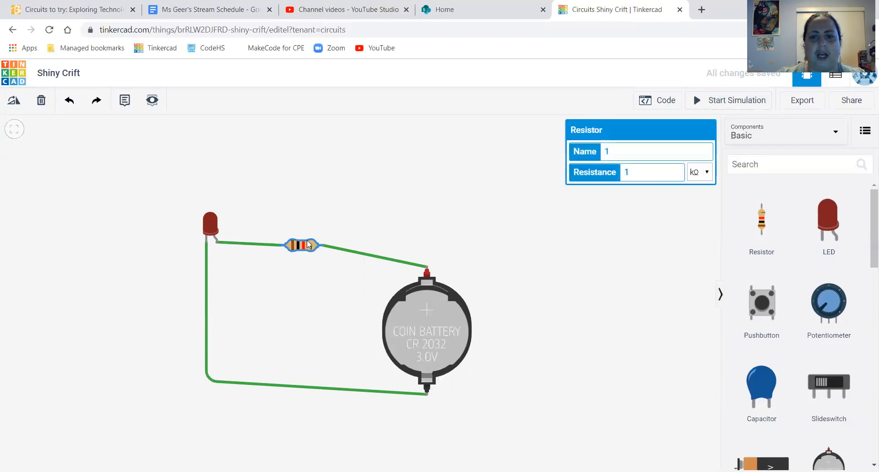
pyautogui.click(701, 172)
pyautogui.click(697, 219)
pyautogui.moveTo(653, 173); pyautogui.dragTo(622, 173)
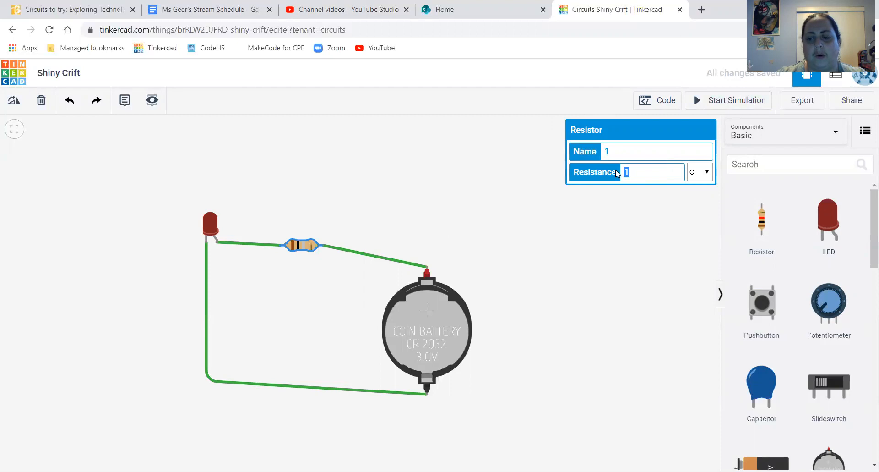
pyautogui.write('100')
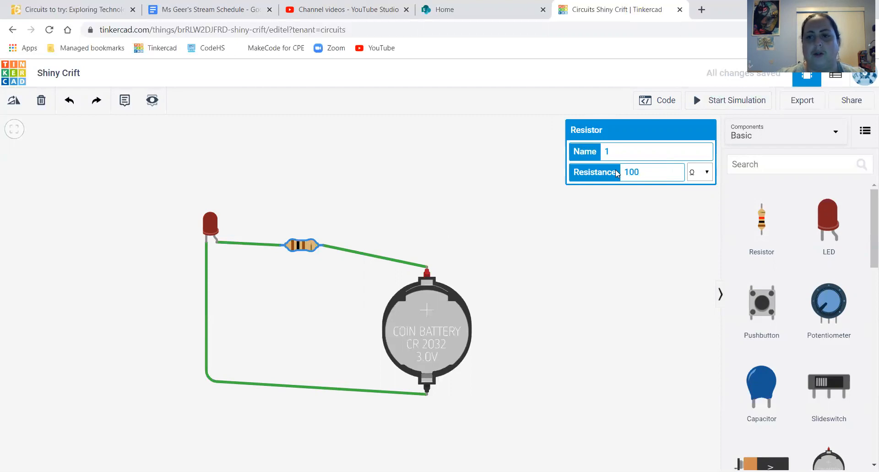
pyautogui.click(626, 235)
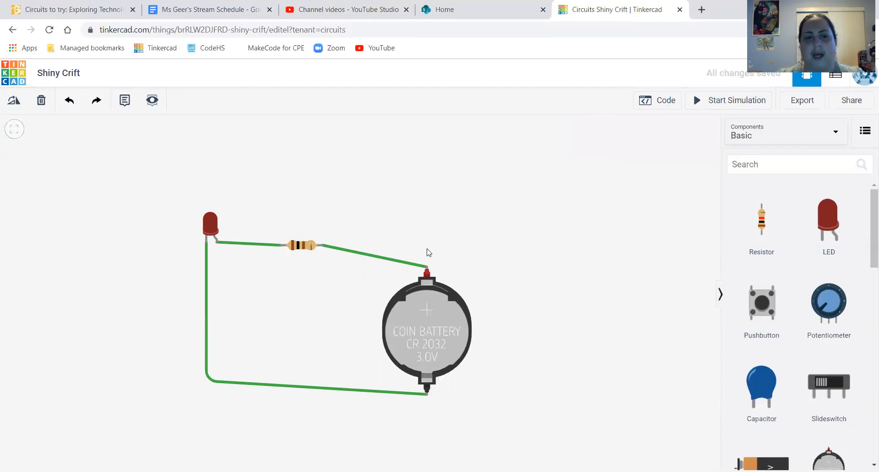
# Step: Simulate the circuit with the 100 Ω resistor, inspect the resistor's value while it runs, and stop the simulation
pyautogui.click(705, 103)
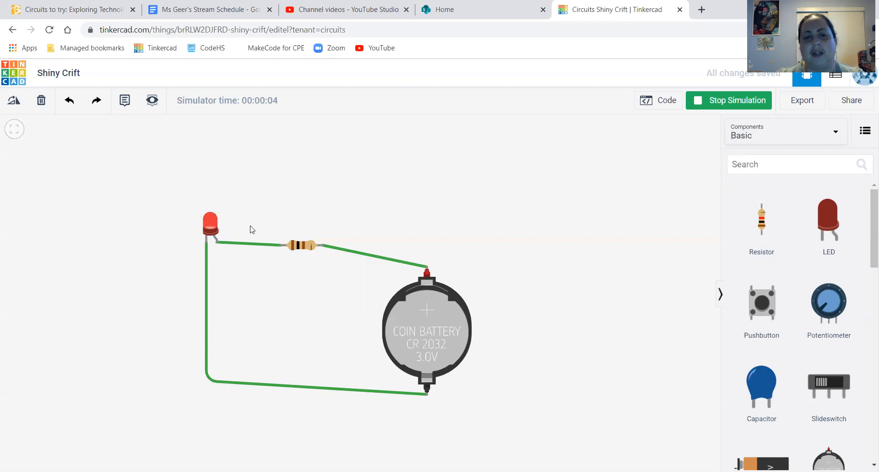
pyautogui.click(298, 250)
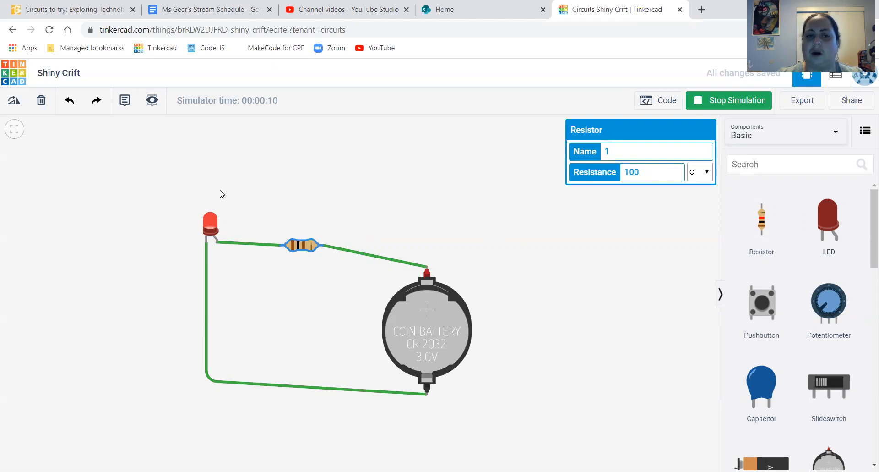
pyautogui.click(422, 217)
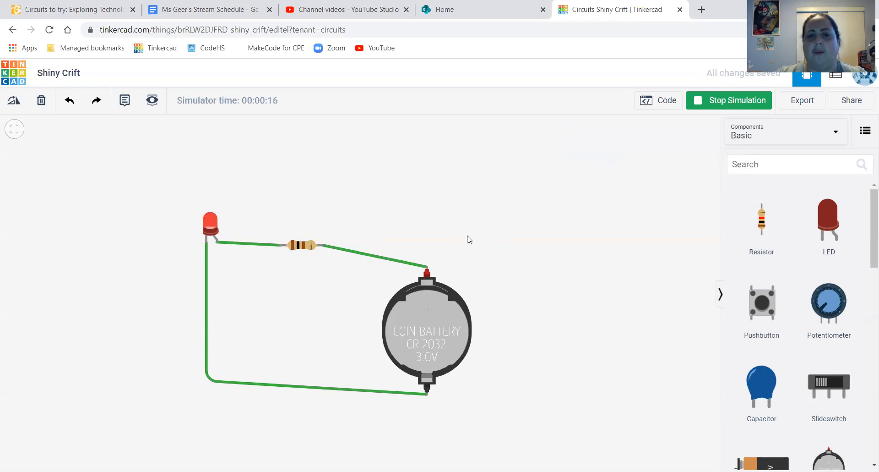
pyautogui.scroll(-2, 468, 239)
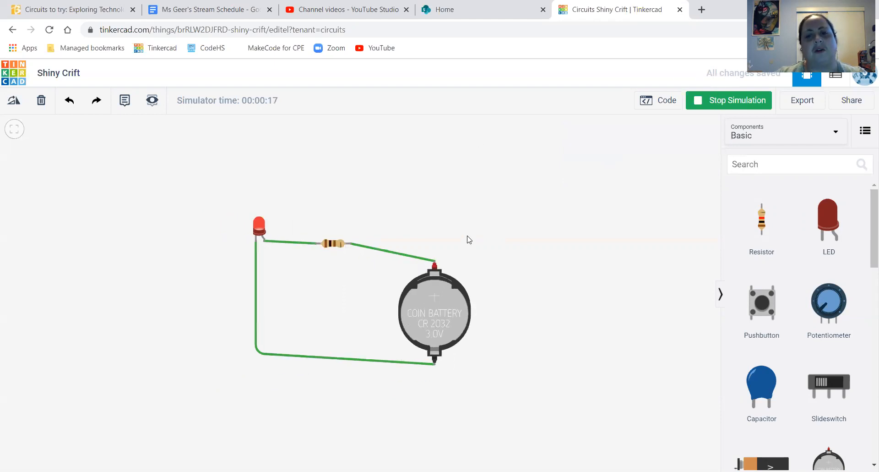
pyautogui.click(717, 104)
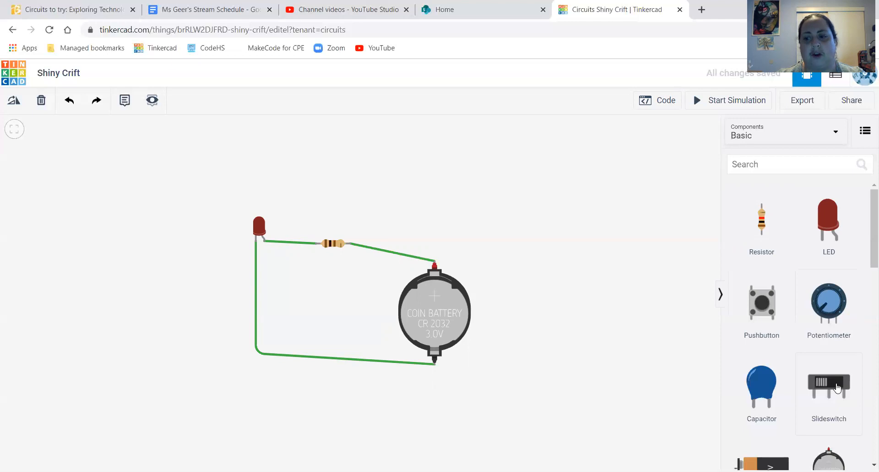
# Step: Place a slideswitch inside the circuit loop, below the resistor, and leave it deselected
pyautogui.moveTo(837, 387); pyautogui.dragTo(306, 315)
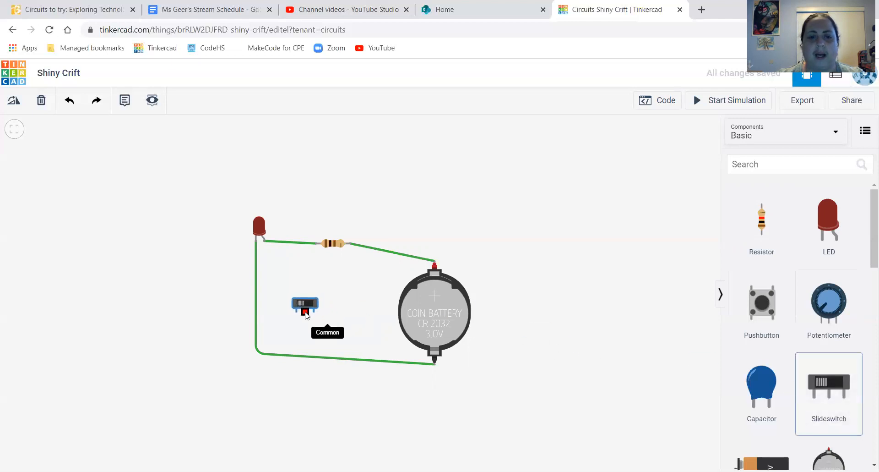
pyautogui.scroll(3, 285, 337)
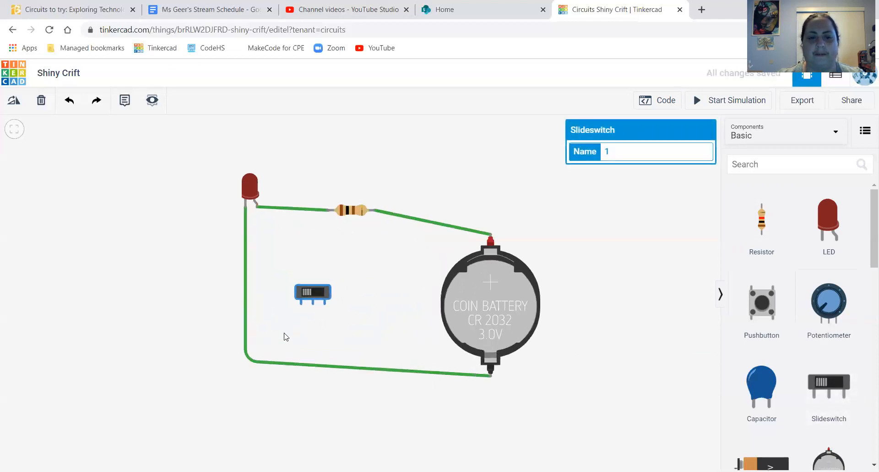
pyautogui.scroll(2, 285, 337)
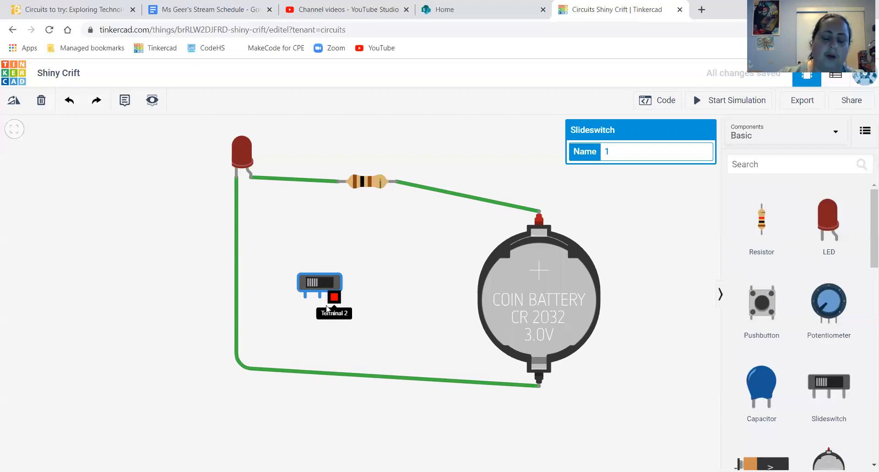
pyautogui.click(280, 341)
# Step: Replace the wire from the LED's cathode to the coin cell with one to the slideswitch's leftmost pin, using one corner point
pyautogui.click(351, 374)
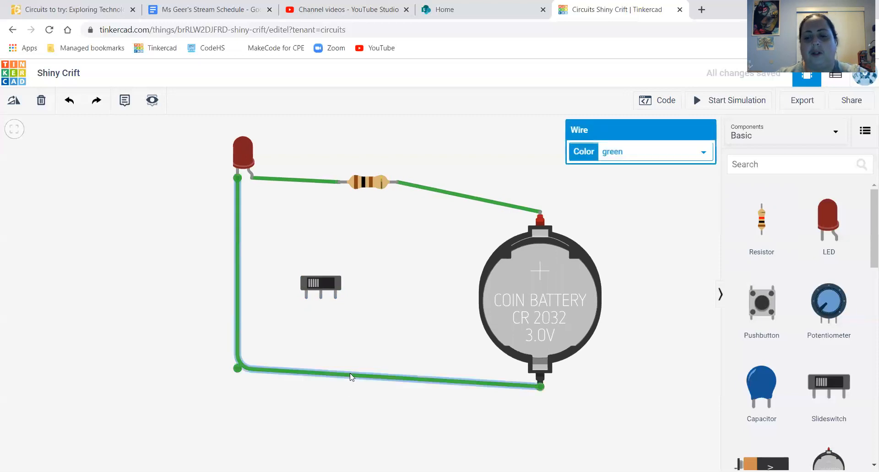
pyautogui.press('Delete')
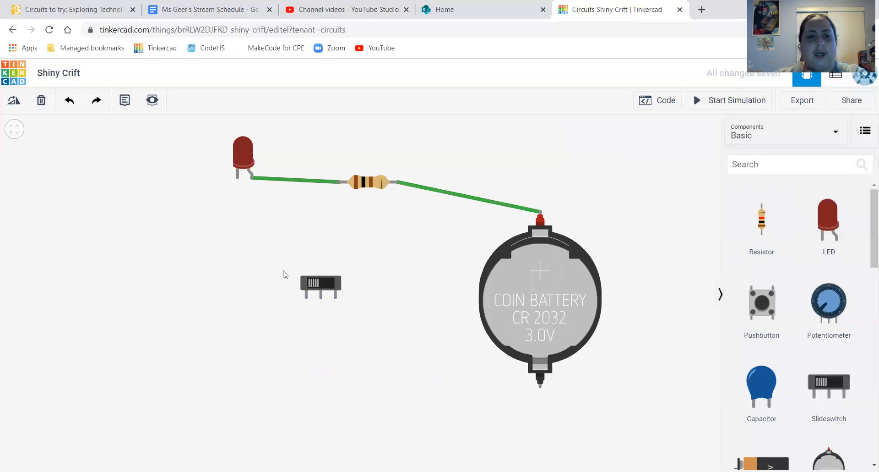
pyautogui.click(237, 181)
pyautogui.click(241, 315)
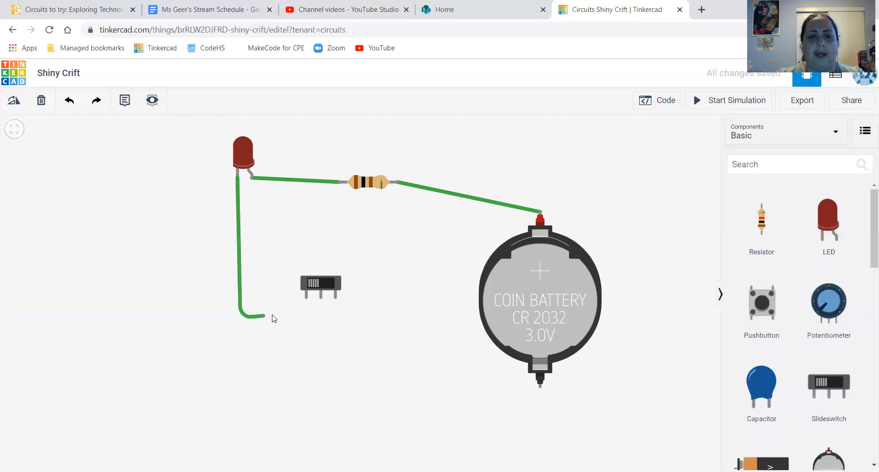
pyautogui.click(306, 296)
pyautogui.click(314, 338)
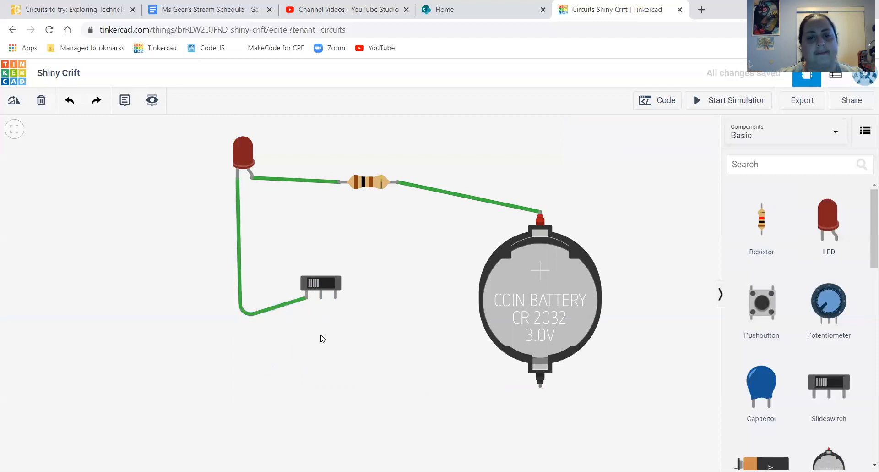
# Step: Wire the slideswitch's middle pin to the coin cell's negative terminal, using one corner point below the switch
pyautogui.click(322, 308)
pyautogui.click(321, 387)
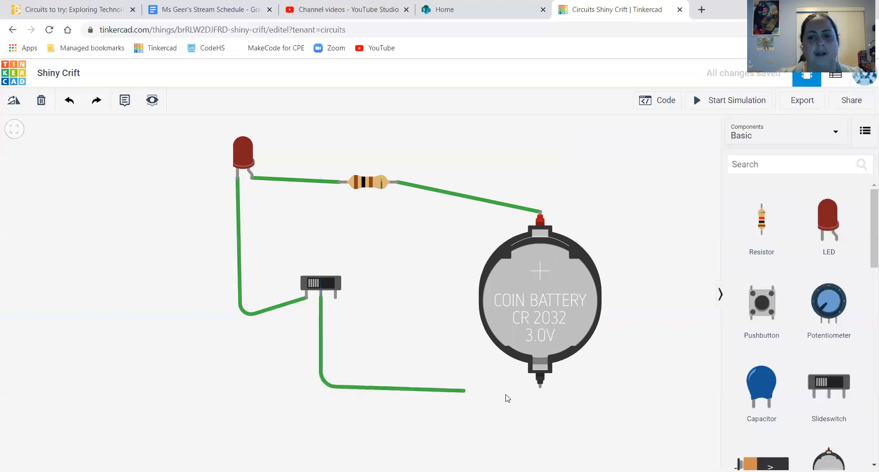
pyautogui.click(541, 386)
pyautogui.click(472, 347)
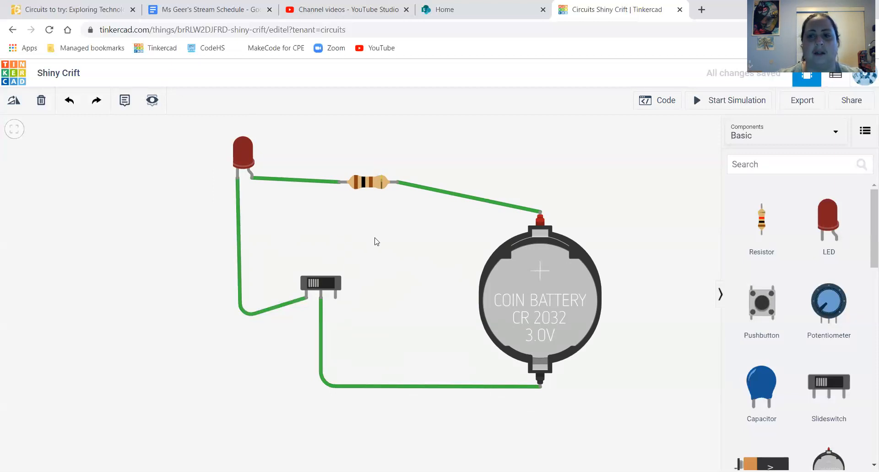
# Step: Simulate the circuit, toggle the slideswitch to its other position and back while it runs, and stop the simulation
pyautogui.click(711, 101)
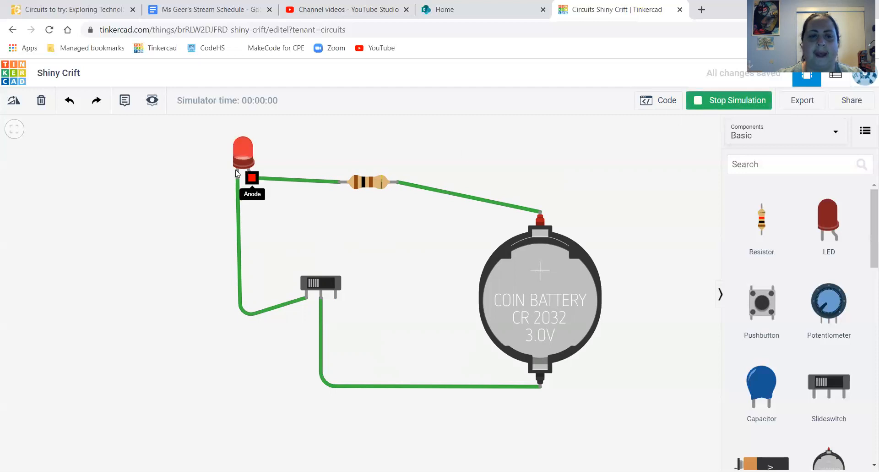
pyautogui.click(317, 287)
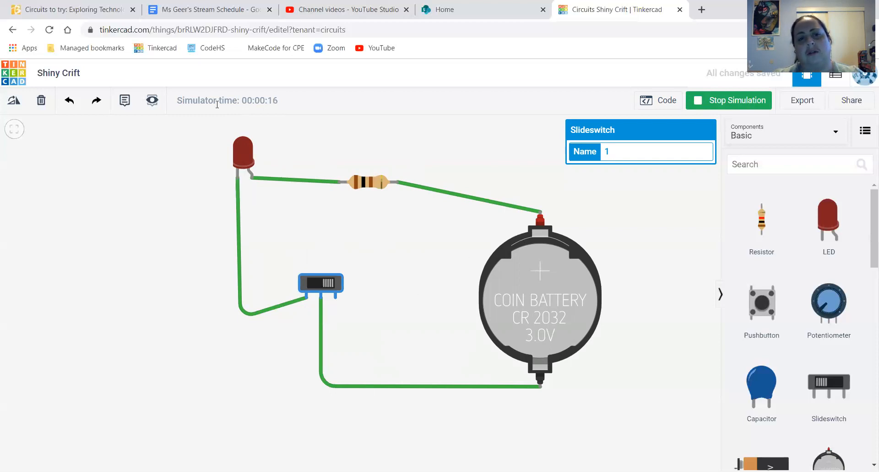
pyautogui.click(327, 285)
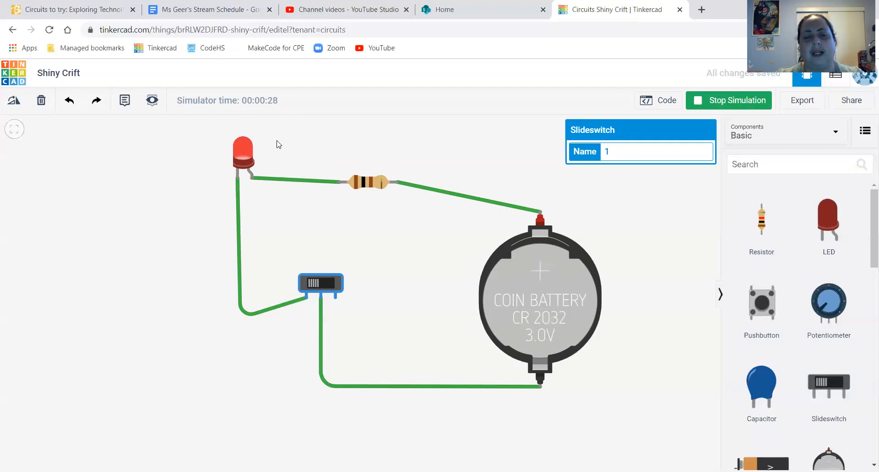
pyautogui.scroll(1, 391, 255)
pyautogui.scroll(-2, 391, 255)
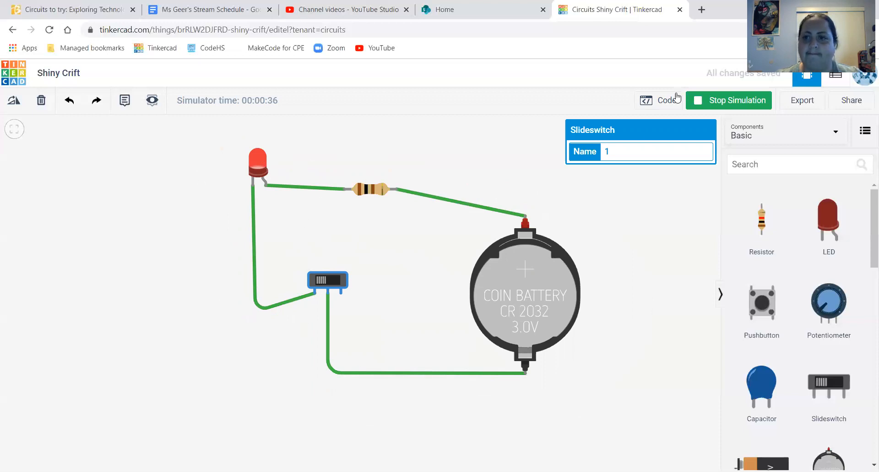
pyautogui.click(716, 105)
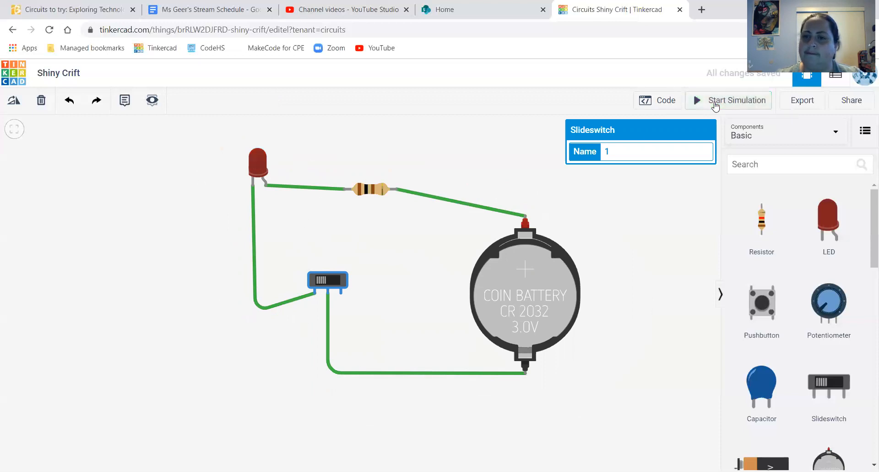
# Step: Switch to the Canvas course page "Circuits to try" to review the list of circuits
pyautogui.click(64, 13)
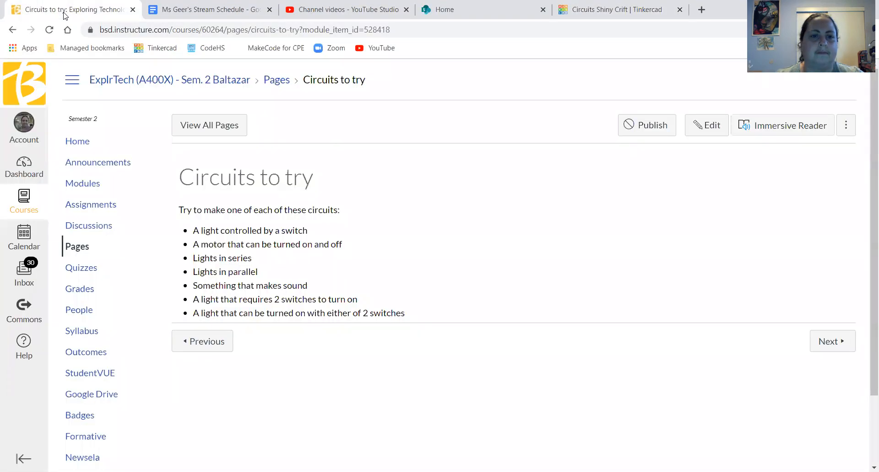